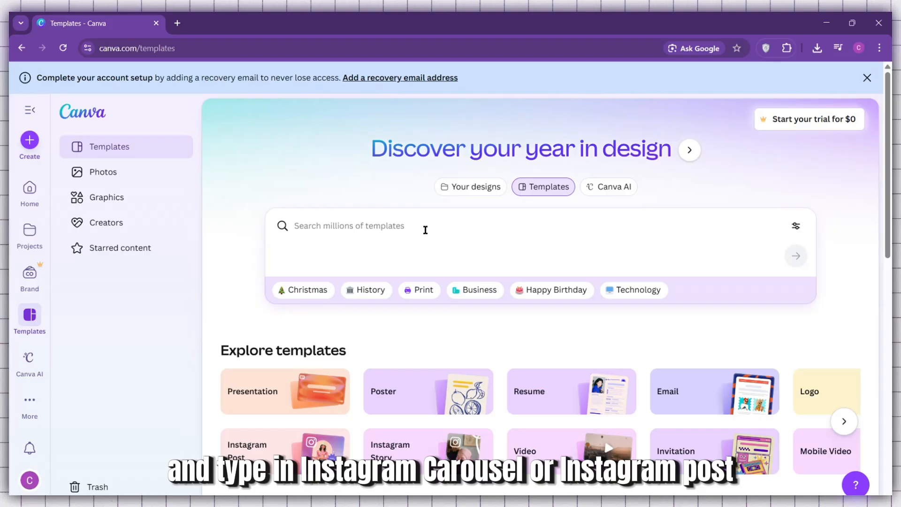
Search the template library for "instagram carousel"
click(426, 230)
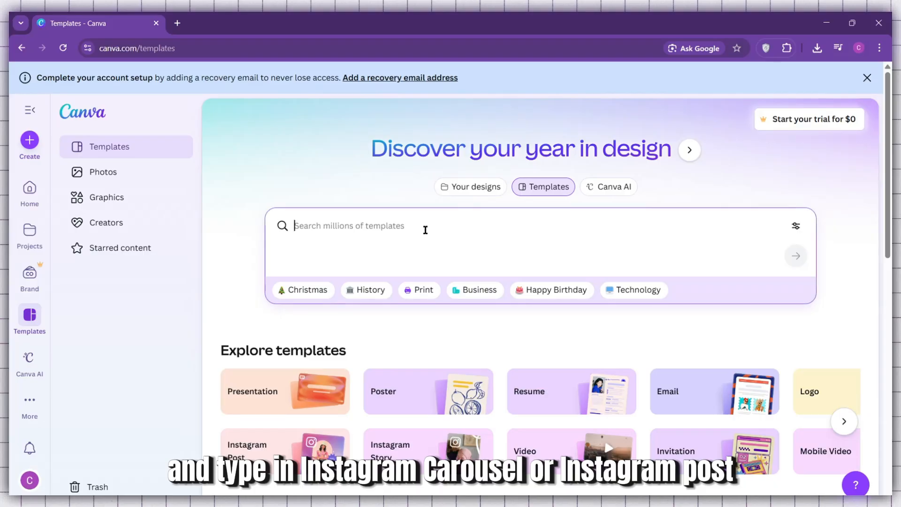
text(instagram carousel)
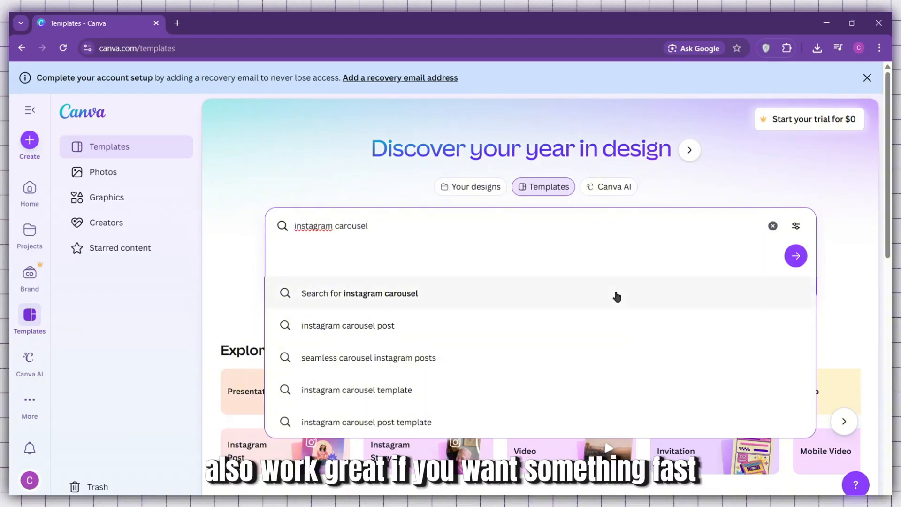
click(796, 257)
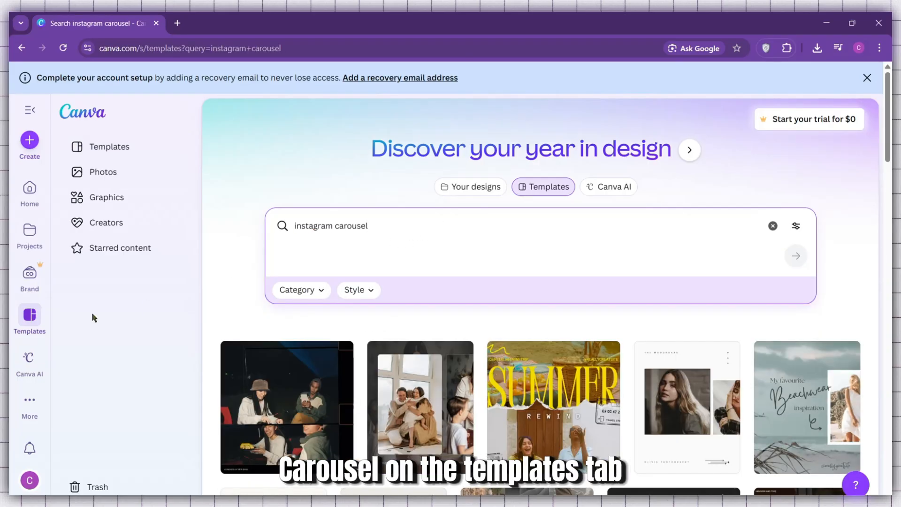
Choose the five-page "my mocktail hours." carousel template from the results and open it for customizing
scroll(229, 353, down, 1)
mouse_move(759, 348)
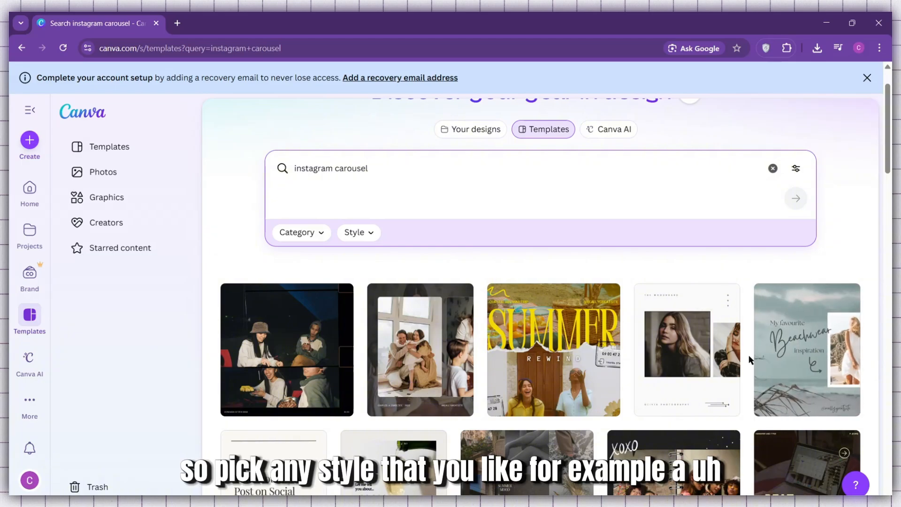
scroll(626, 241, down, 1)
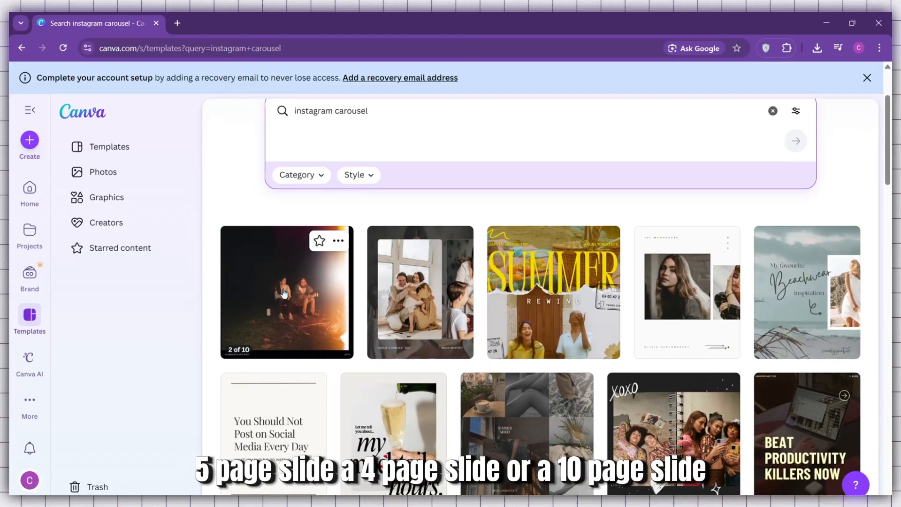
scroll(832, 393, down, 1)
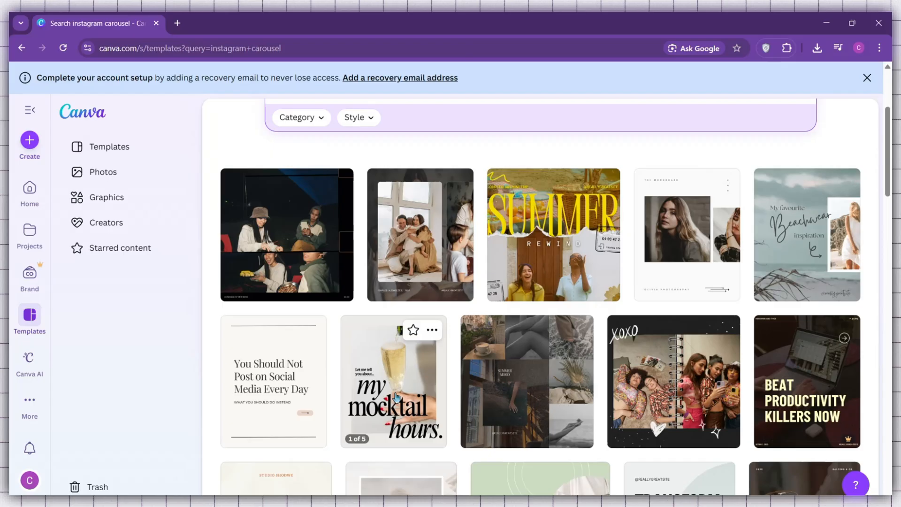
click(413, 392)
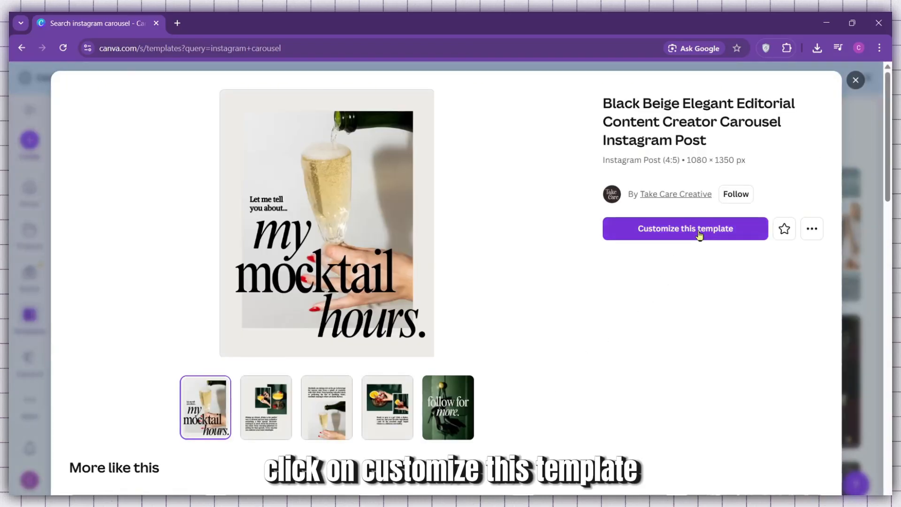
click(700, 233)
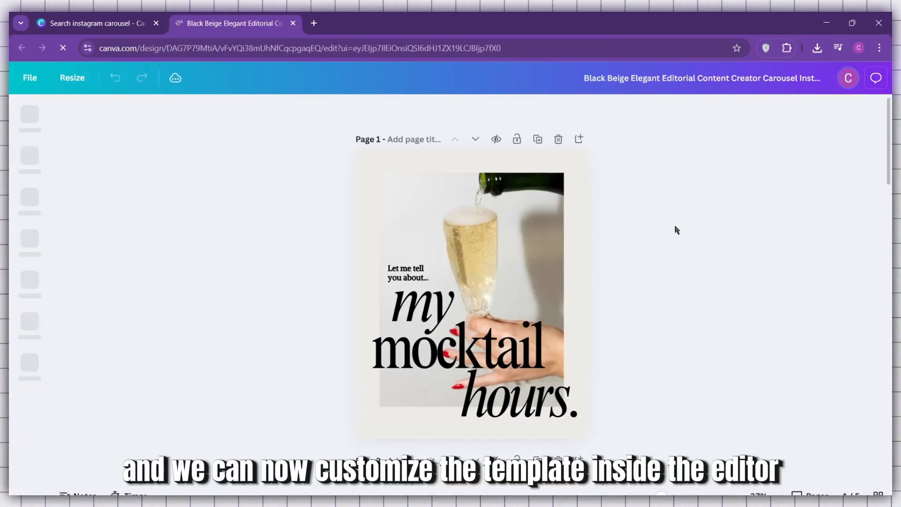
scroll(741, 244, down, 1)
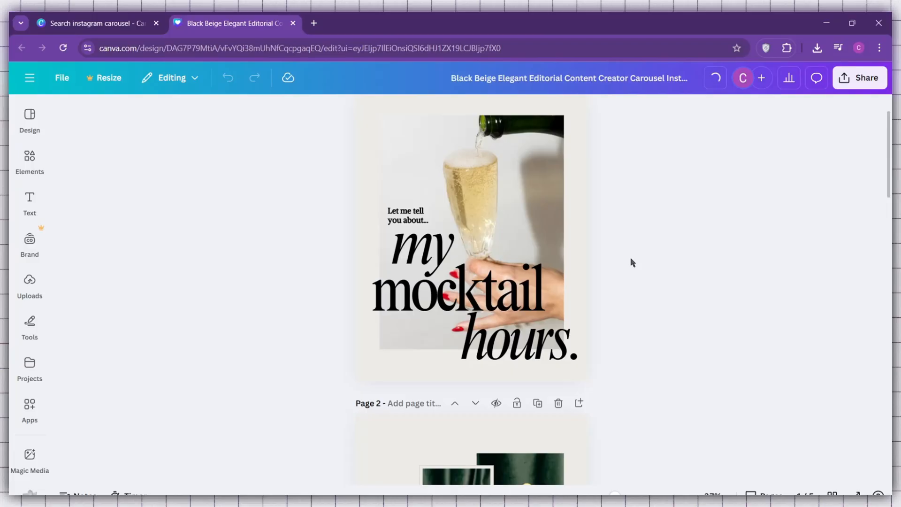
scroll(763, 304, up, 1)
scroll(761, 300, down, 2)
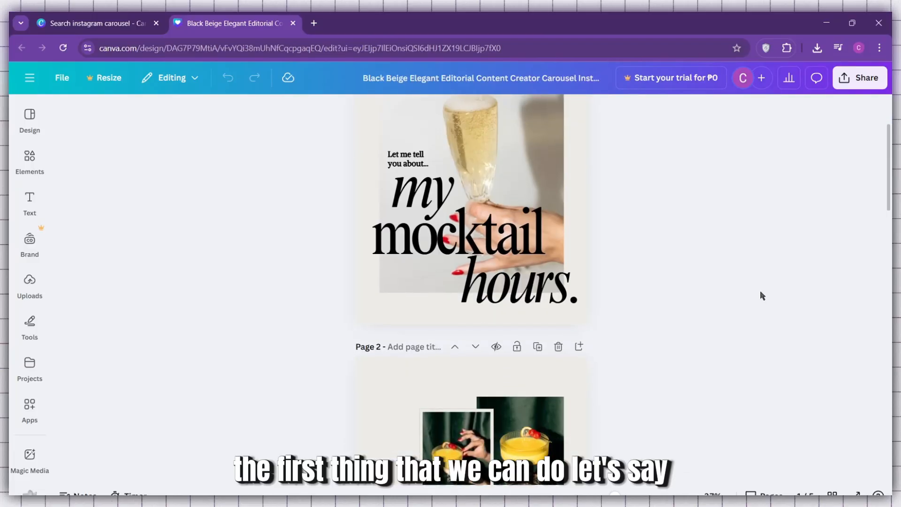
scroll(760, 292, up, 1)
scroll(768, 296, down, 1)
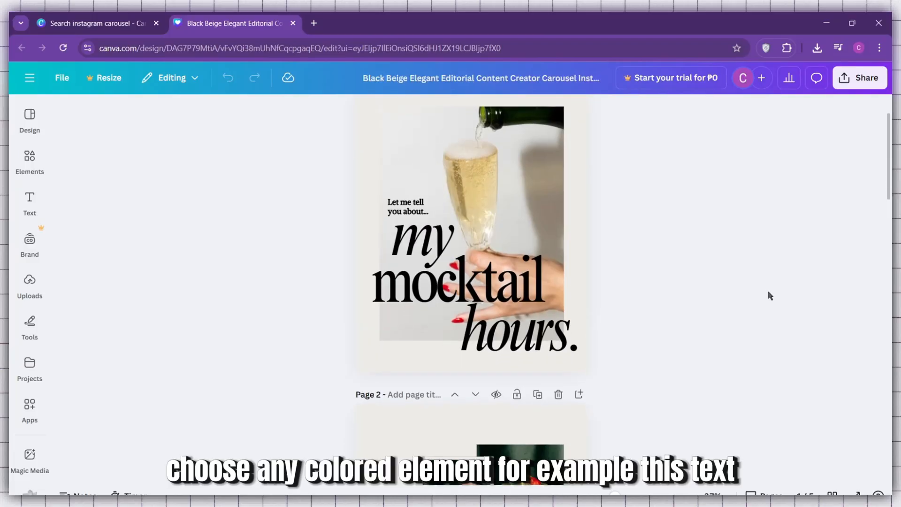
scroll(732, 271, up, 1)
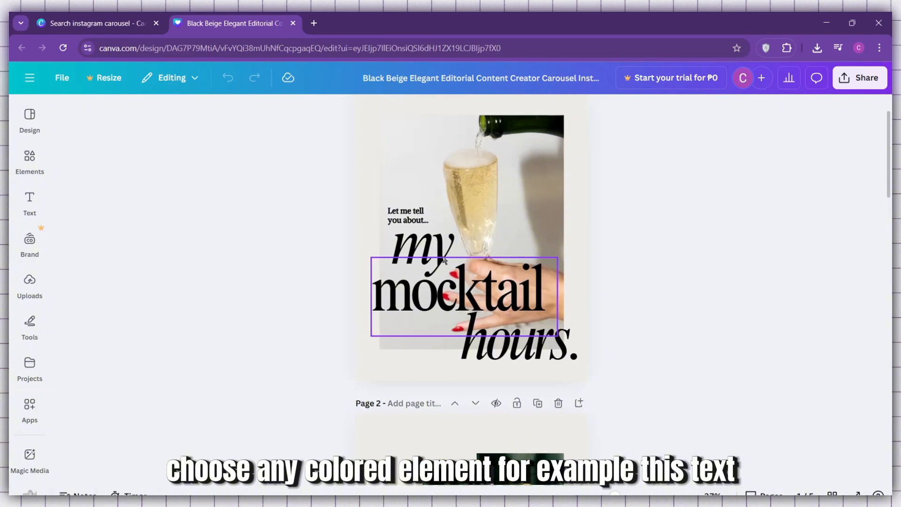
Recolour the "mocktail" heading on page 1 dark blue and apply the change to all matching black text in the design
click(447, 294)
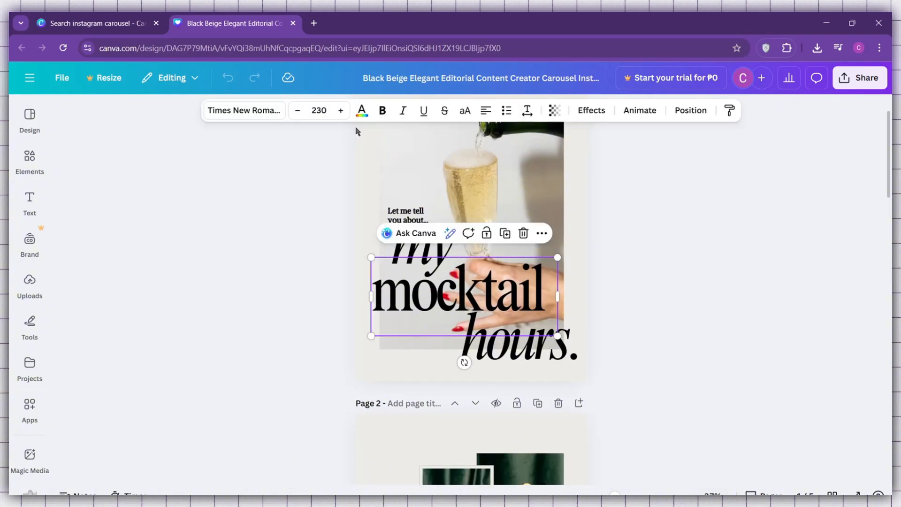
click(362, 112)
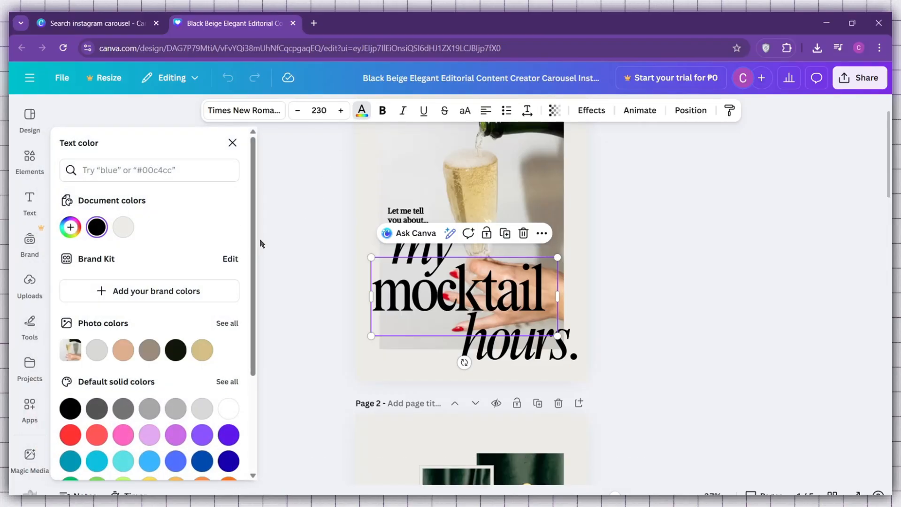
scroll(180, 313, down, 3)
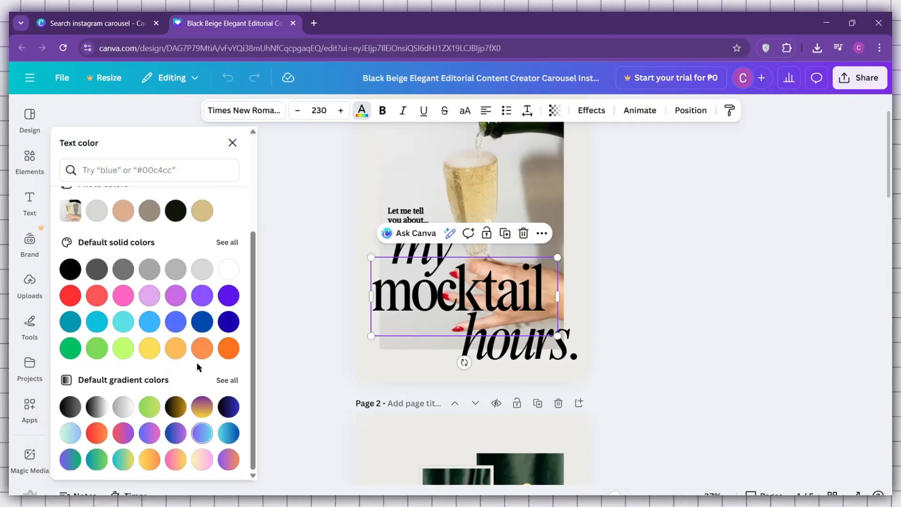
click(203, 322)
click(229, 322)
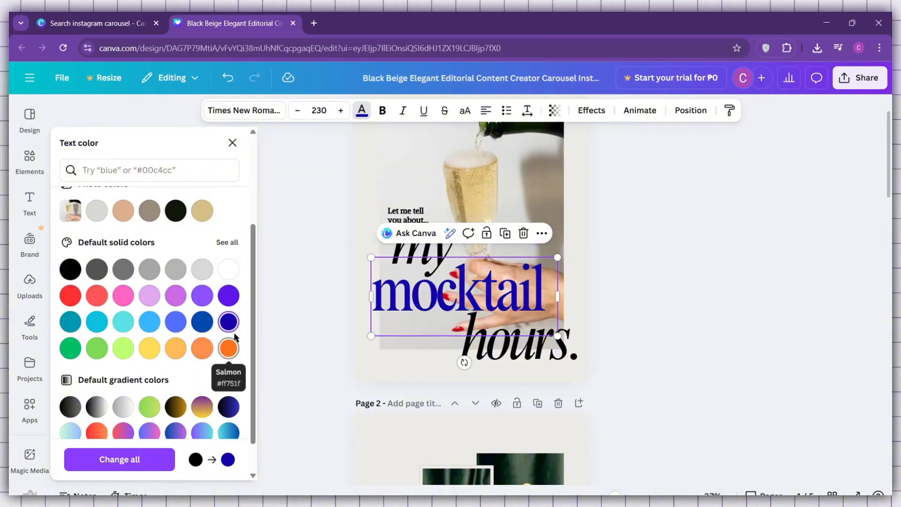
click(120, 459)
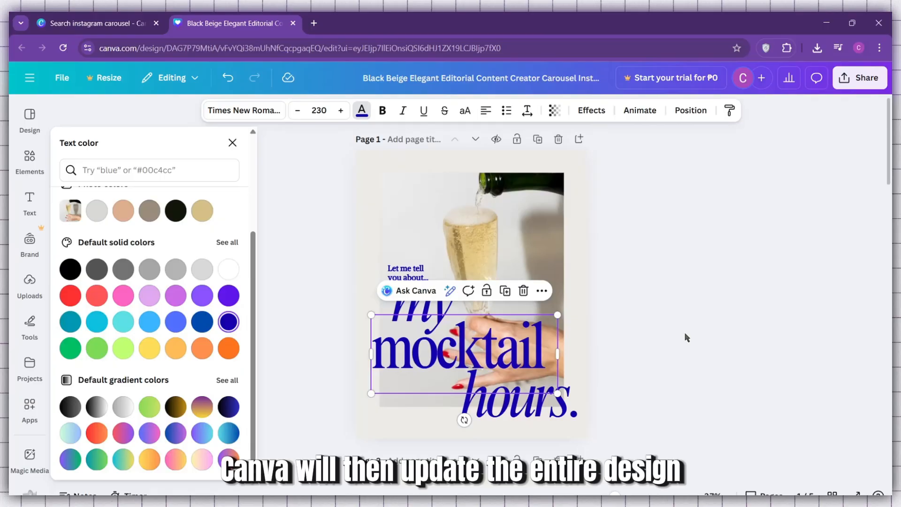
Examine the text colour on all pages of the carousel, return to page 1 and close the text colour options
scroll(687, 338, down, 15)
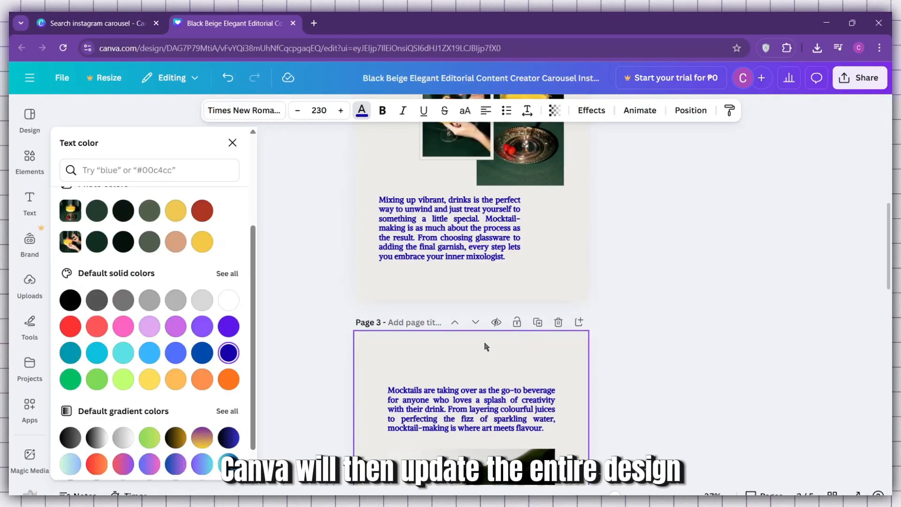
scroll(620, 335, down, 8)
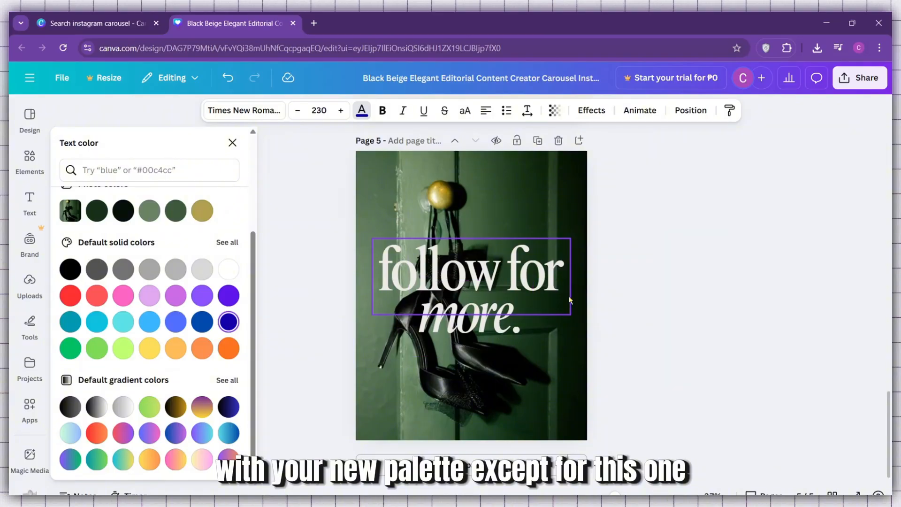
scroll(718, 283, up, 15)
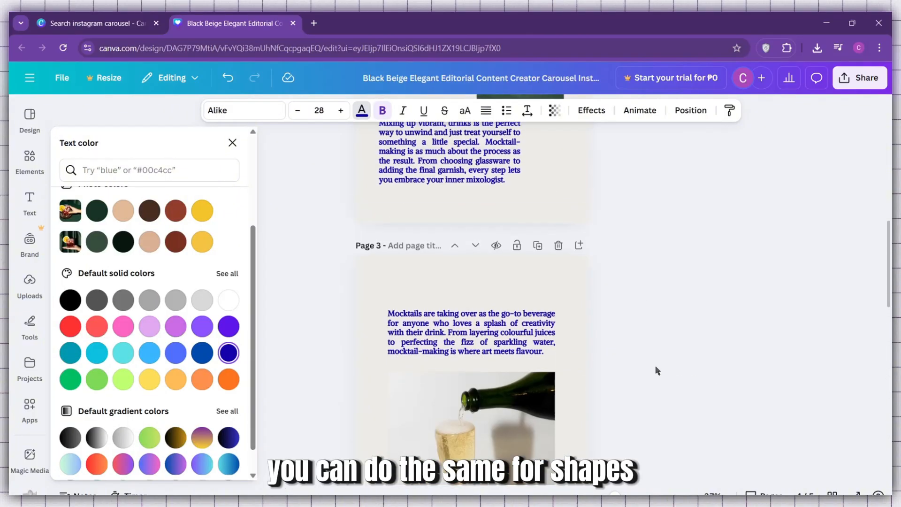
scroll(657, 371, up, 5)
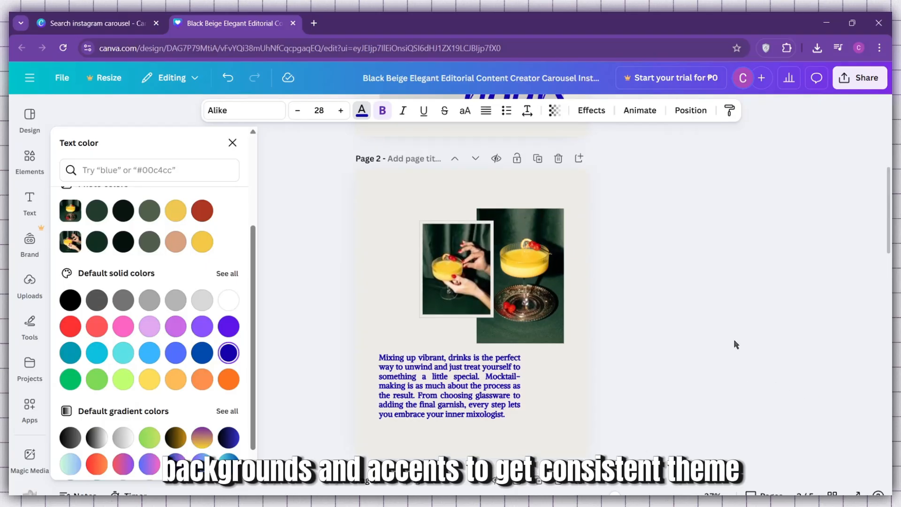
scroll(718, 329, up, 5)
click(233, 148)
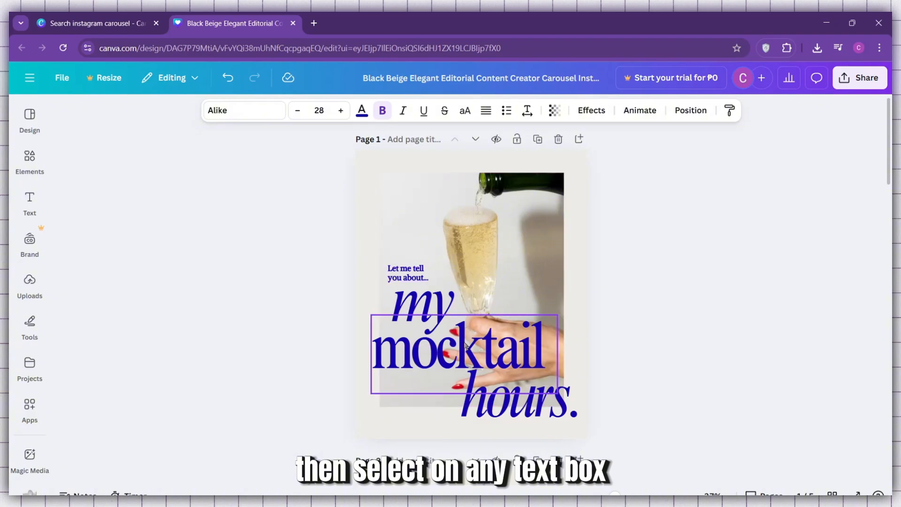
Open the font choices for the "mocktail" heading on page 1
click(531, 357)
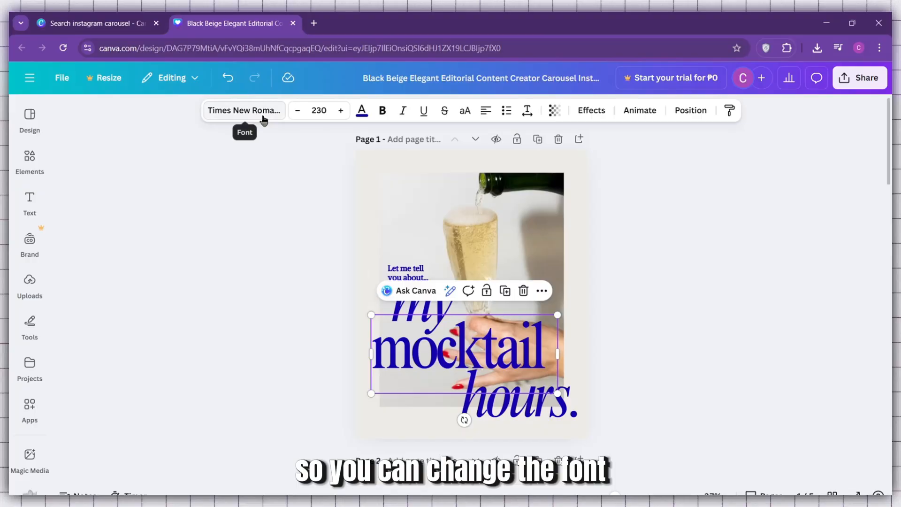
click(263, 112)
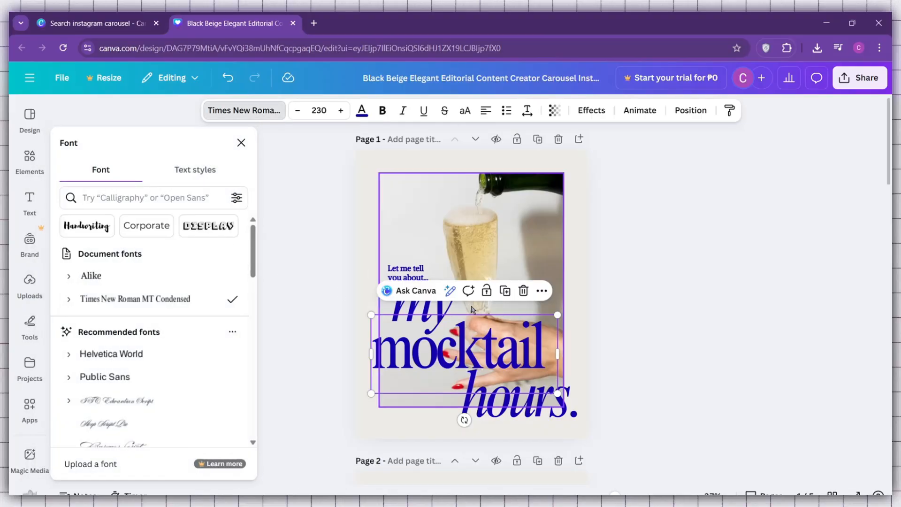
scroll(540, 329, down, 2)
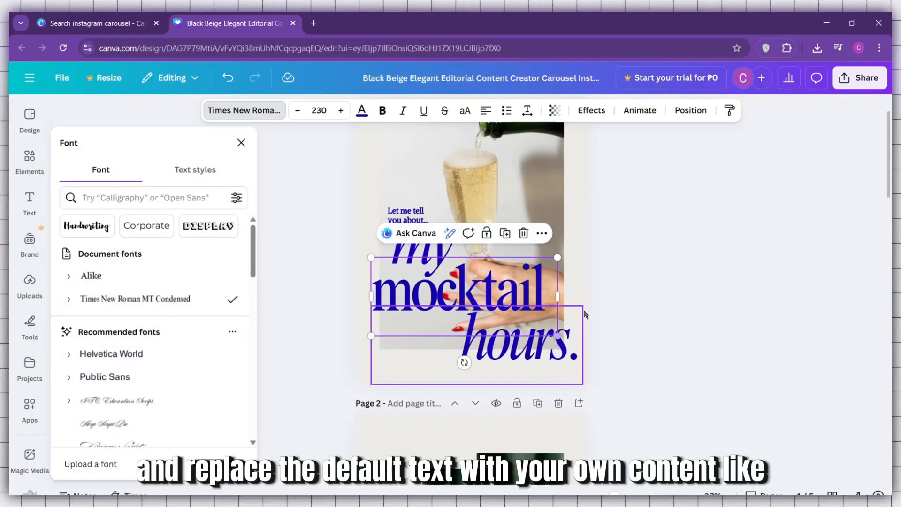
Replace the word "mocktail" in the page 1 heading with "drinking" and deselect the text
double_click(505, 288)
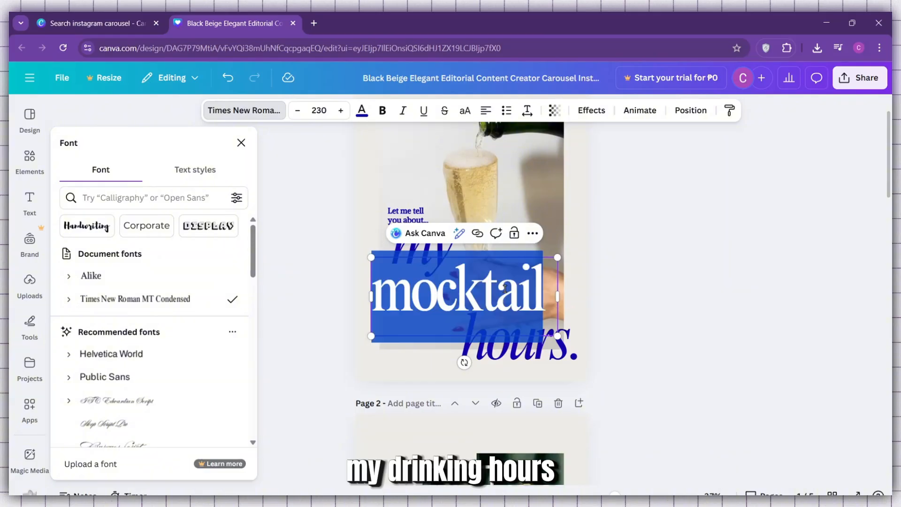
text(drt)
key(BackSpace)
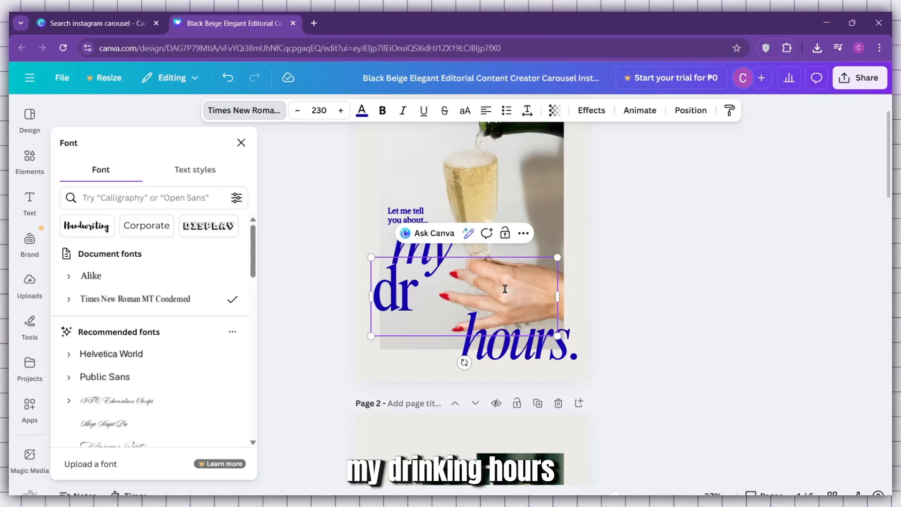
text(ui)
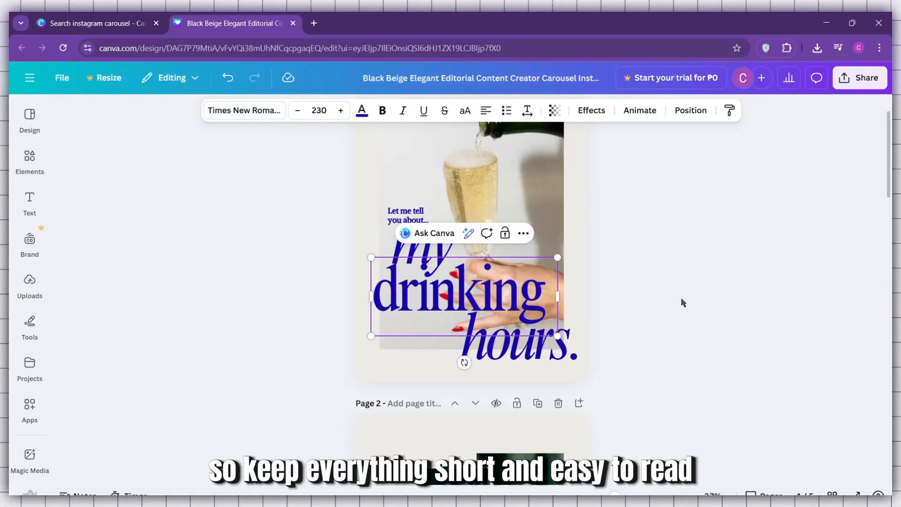
click(799, 302)
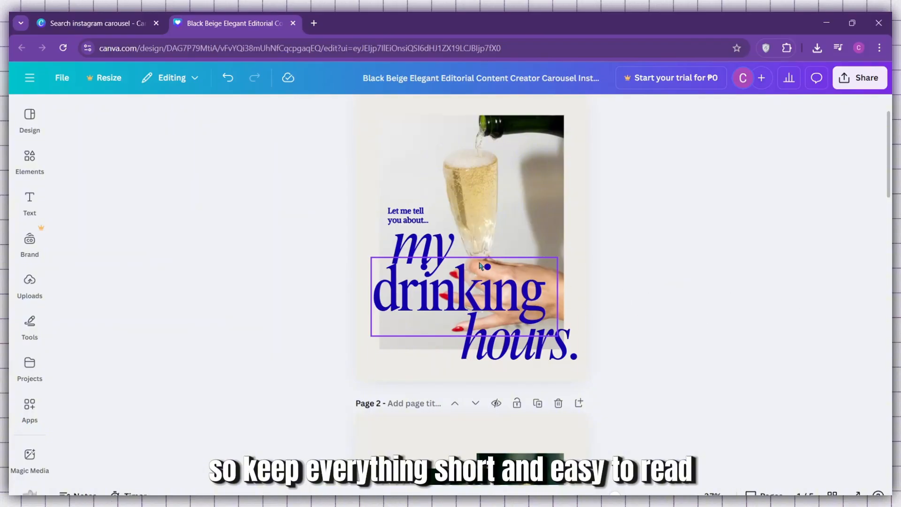
Search the design elements for "wine" and browse all the matching graphics
scroll(810, 316, down, 1)
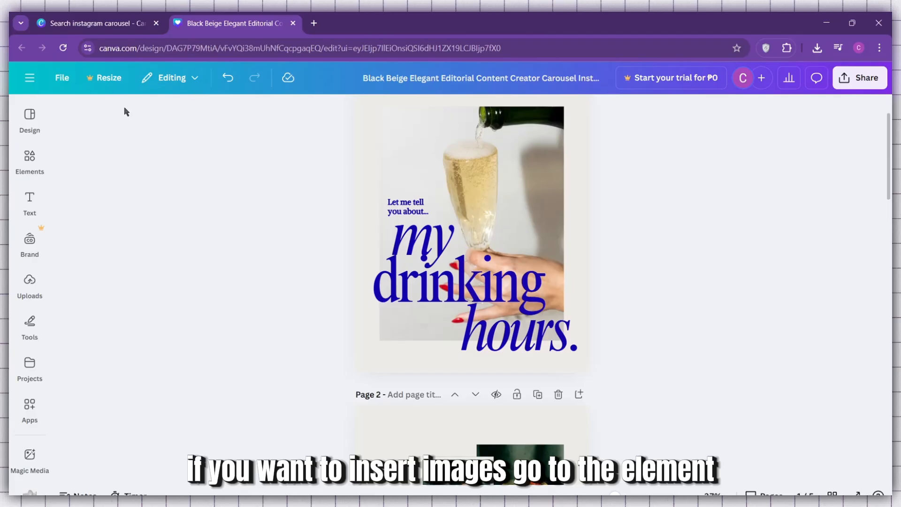
click(31, 160)
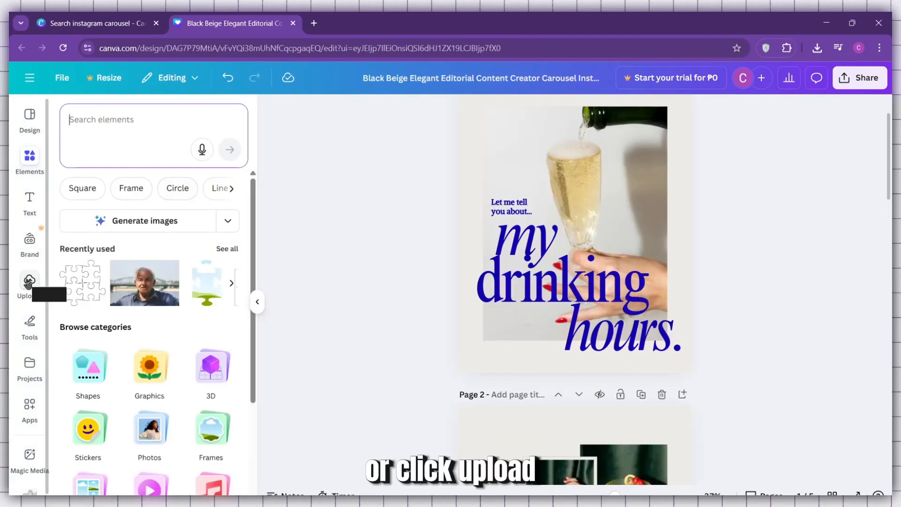
click(29, 281)
click(29, 159)
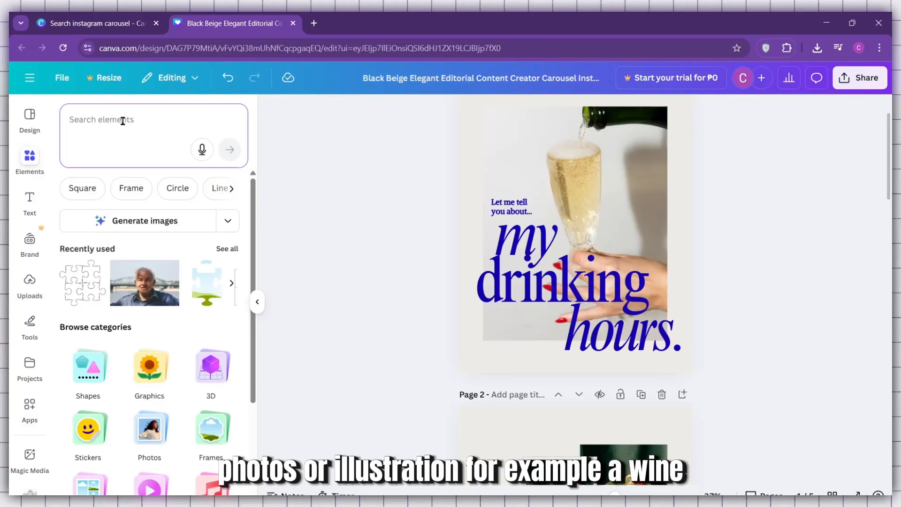
text(wine)
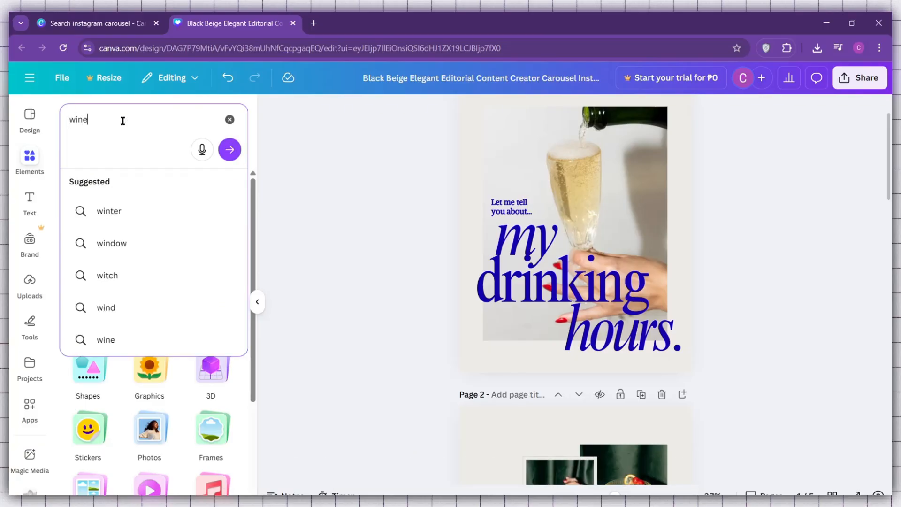
key(Return)
click(235, 253)
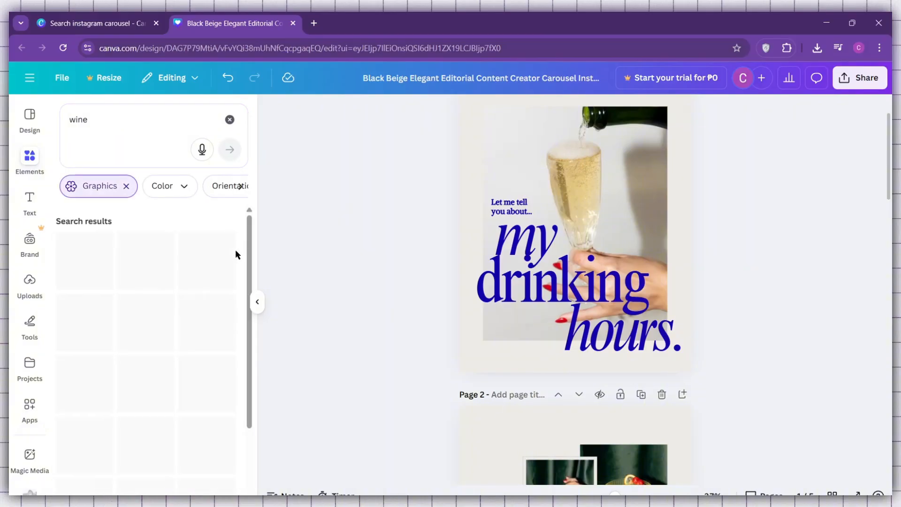
scroll(237, 255, down, 3)
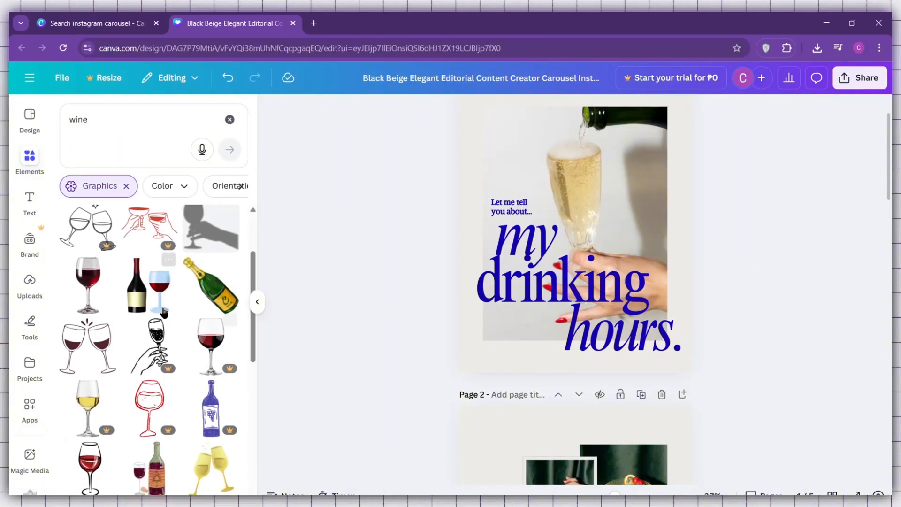
Add the clinking red wine glasses graphic to page 1, shrink it and place it beside the champagne glass above the hand
click(97, 338)
scroll(686, 290, up, 2)
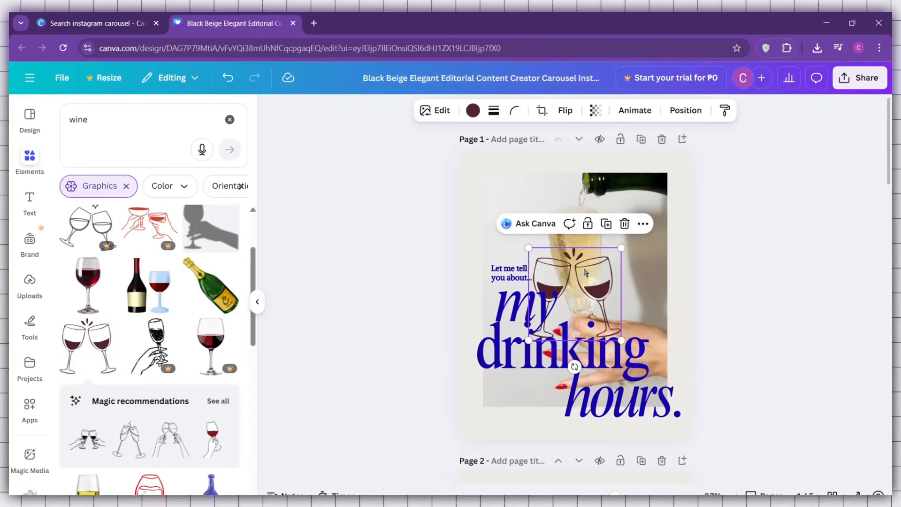
drag(589, 247, 648, 285)
click(733, 310)
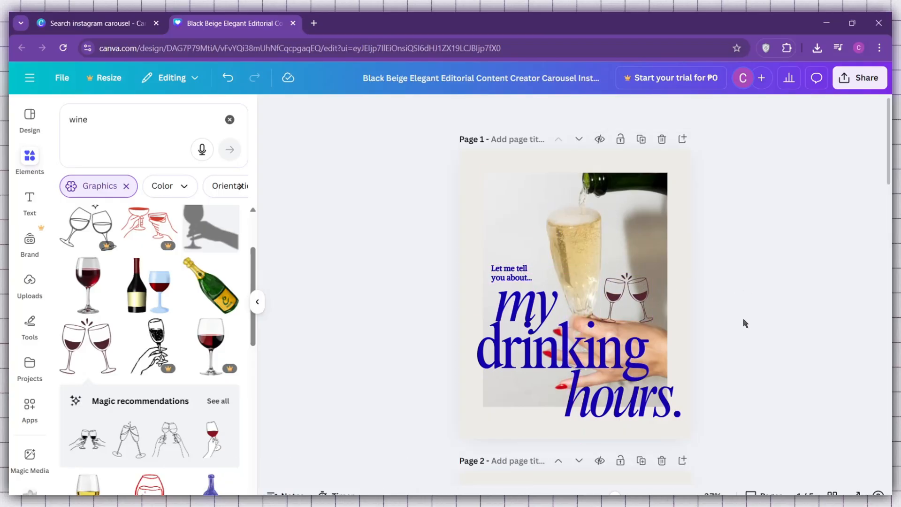
Rotate the wine glasses graphic on page 1 clockwise by 23° and deselect it
click(634, 298)
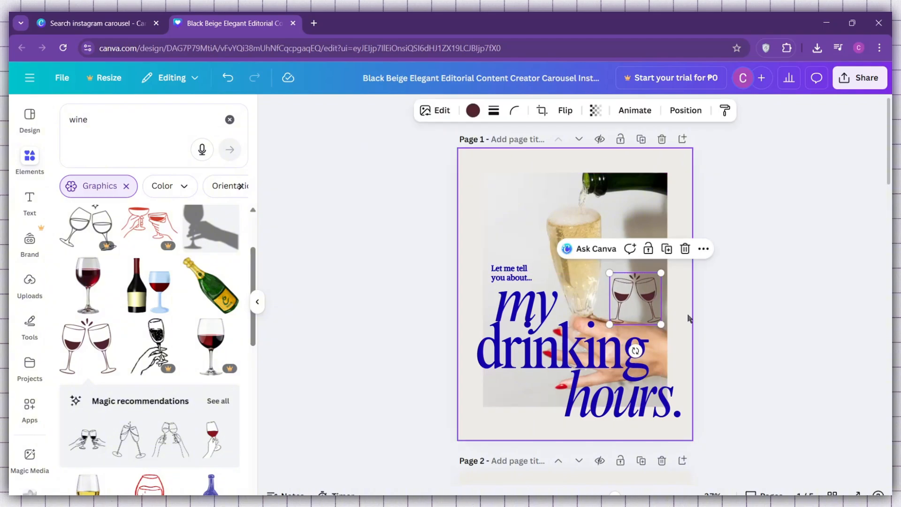
drag(636, 351, 620, 349)
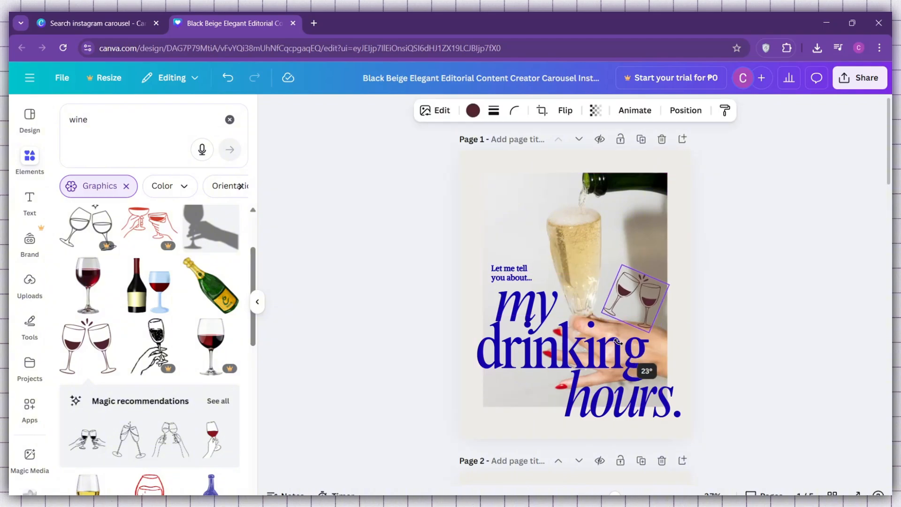
click(748, 294)
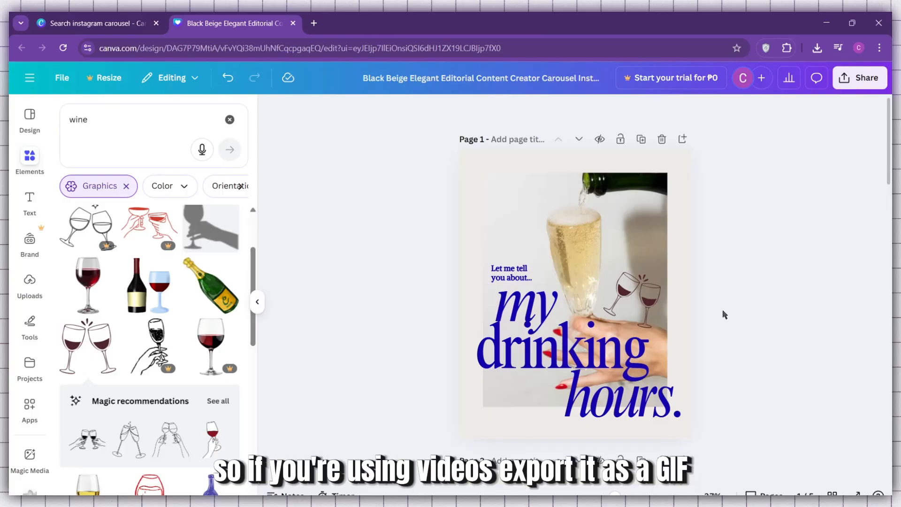
Open the carousel's download settings and view the file type choices
click(862, 79)
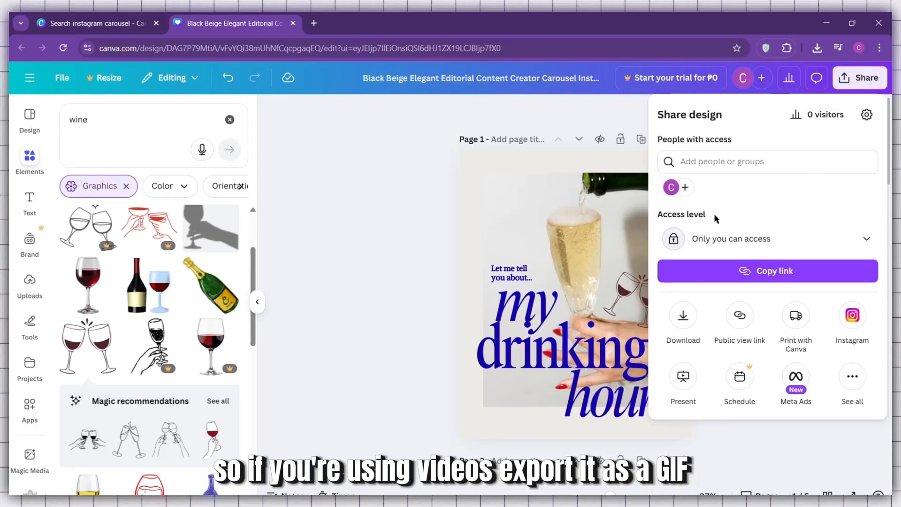
click(683, 316)
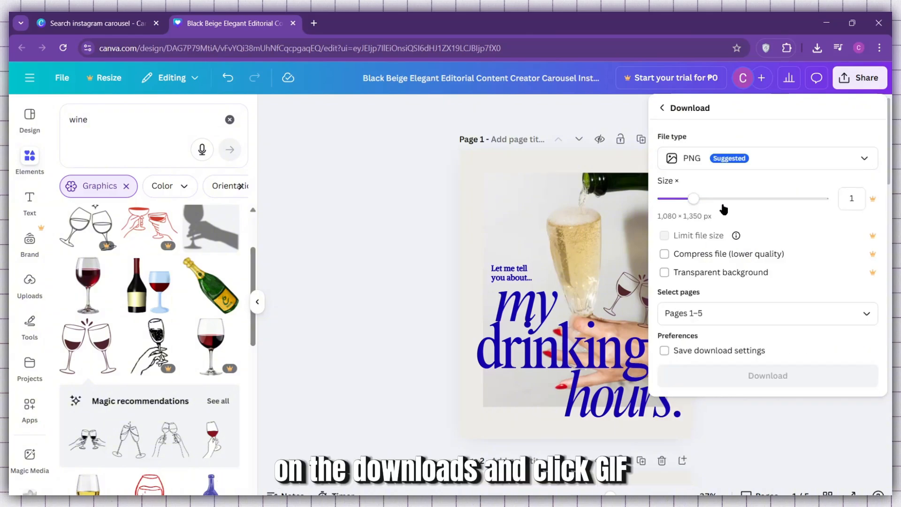
click(753, 164)
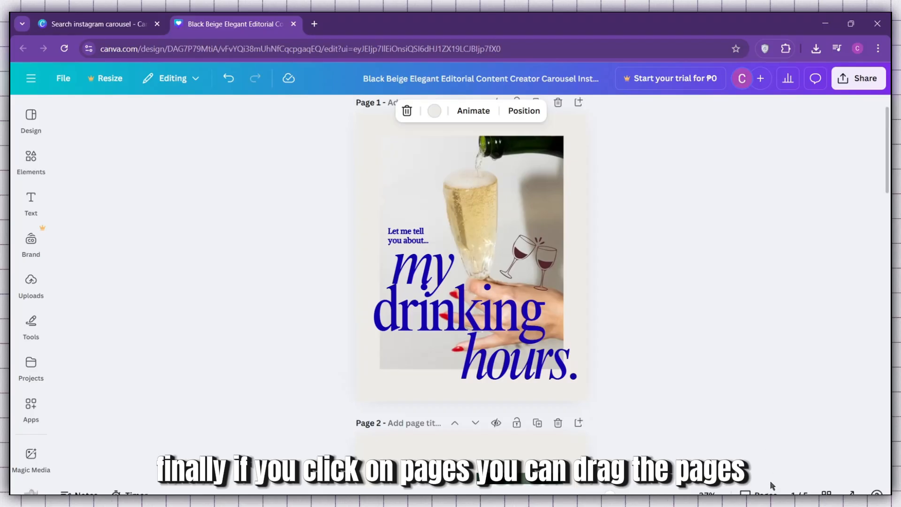
Show the page thumbnails and try moving page 1 further back in the carousel order
click(772, 484)
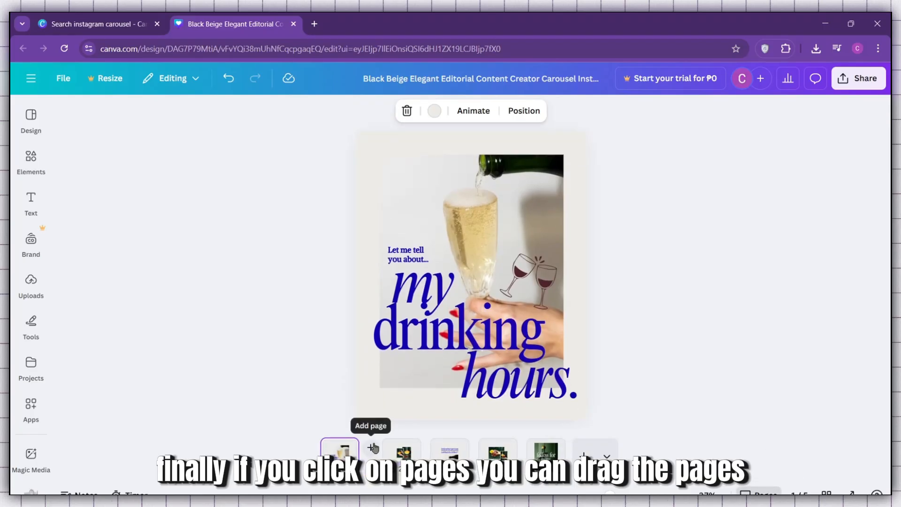
drag(343, 459, 514, 458)
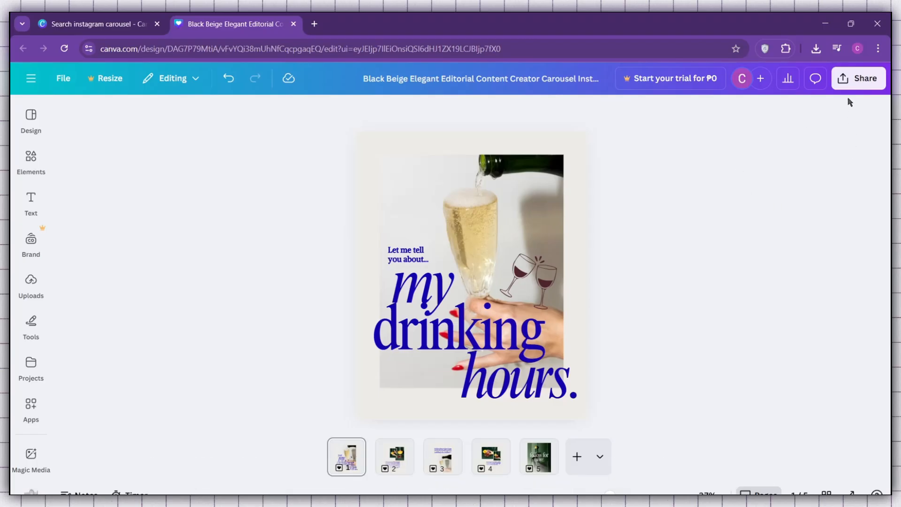
Review the file formats and page selection for downloading the carousel, keep PNG and pages 1–5, and close the download settings
click(859, 79)
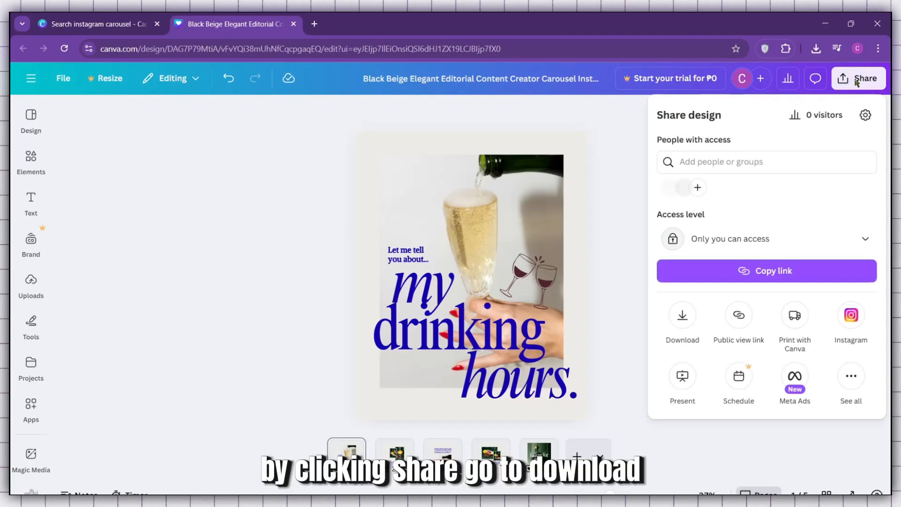
click(684, 315)
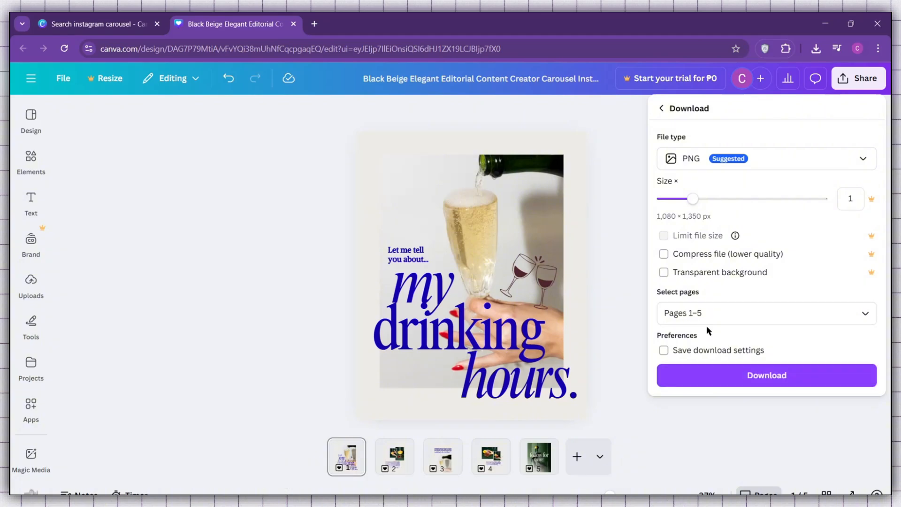
click(810, 159)
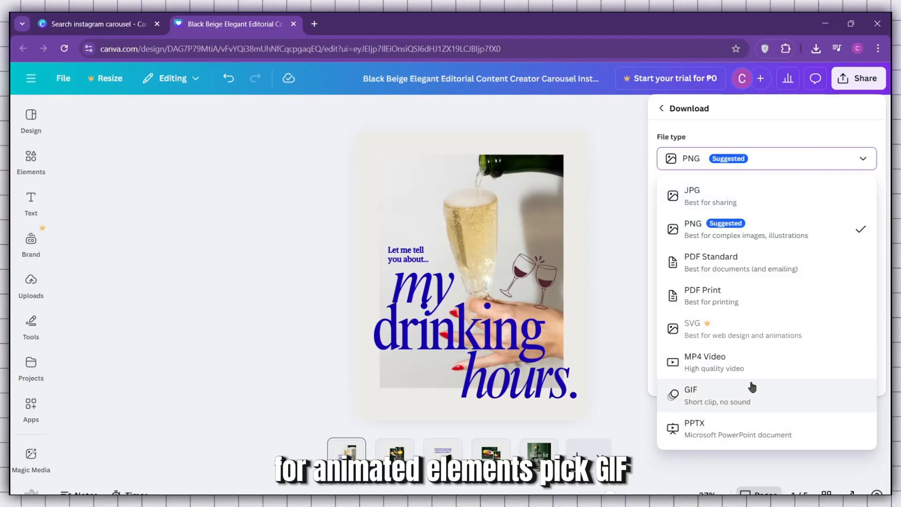
click(797, 165)
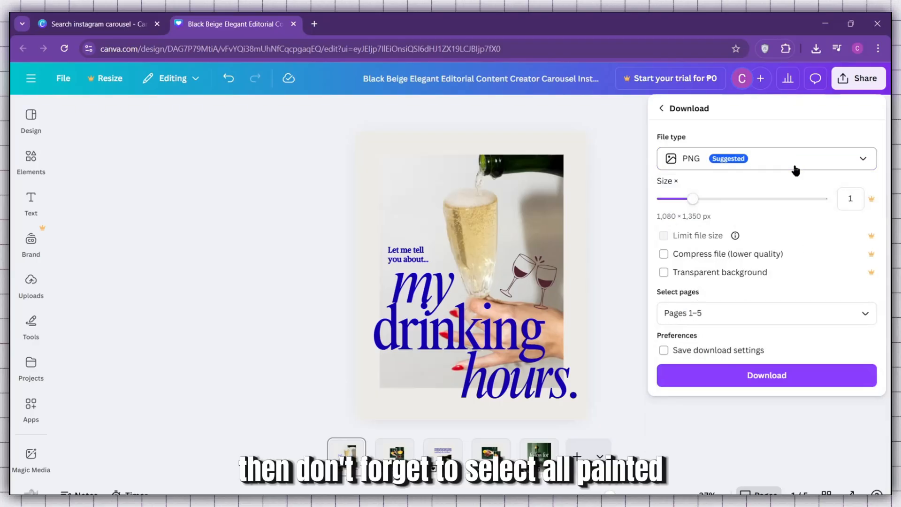
click(681, 313)
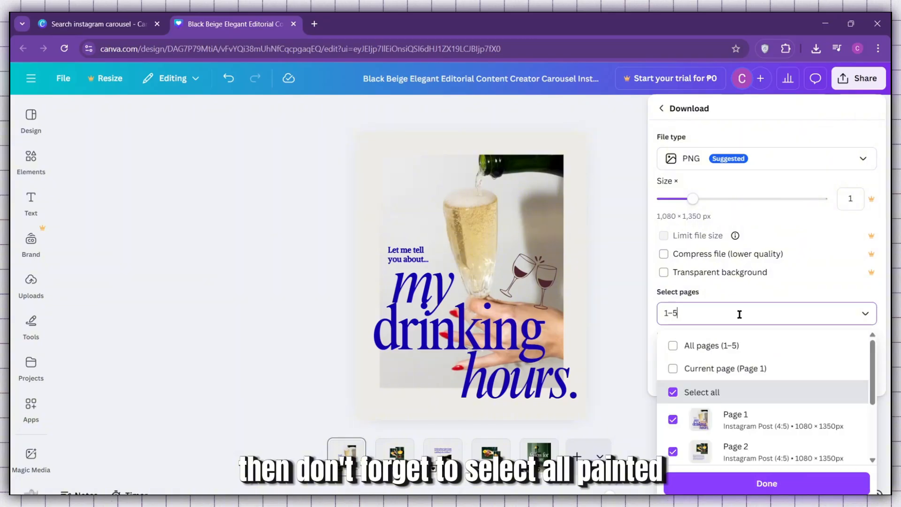
click(856, 312)
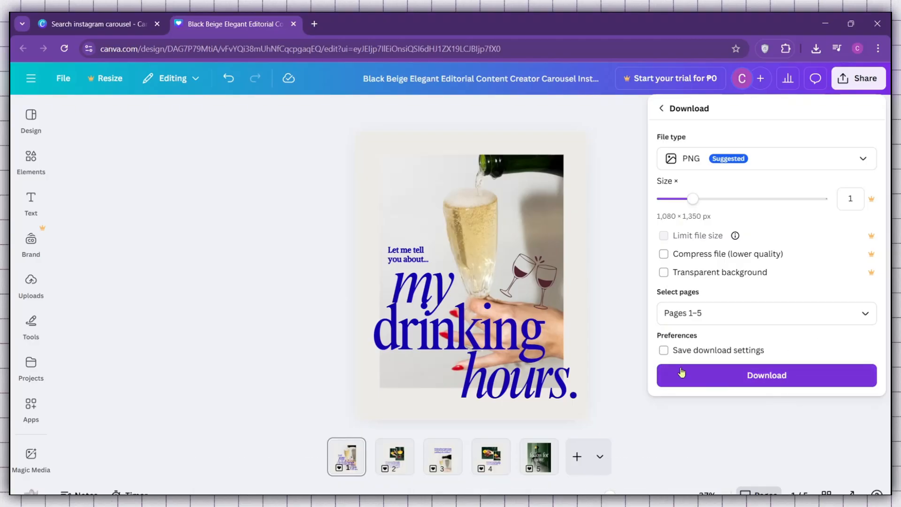
click(212, 295)
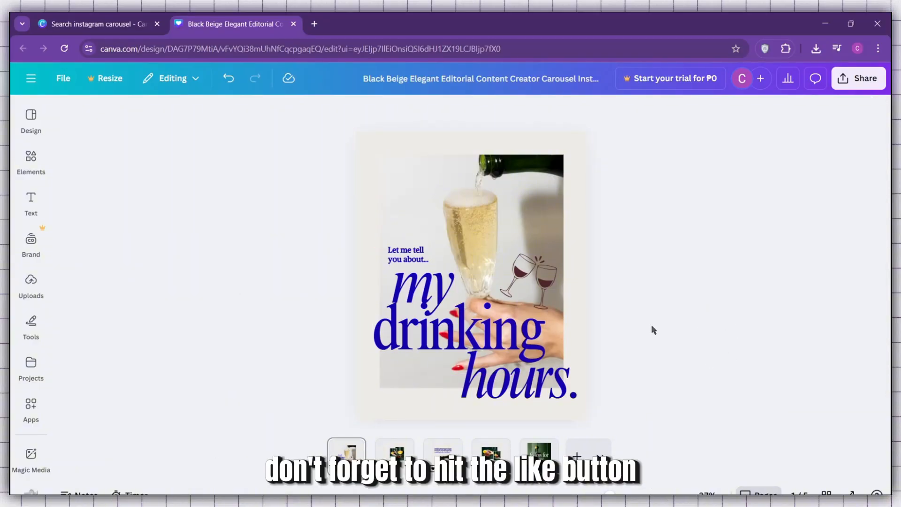
Review pages 2 through 5 of the carousel one after another
click(396, 452)
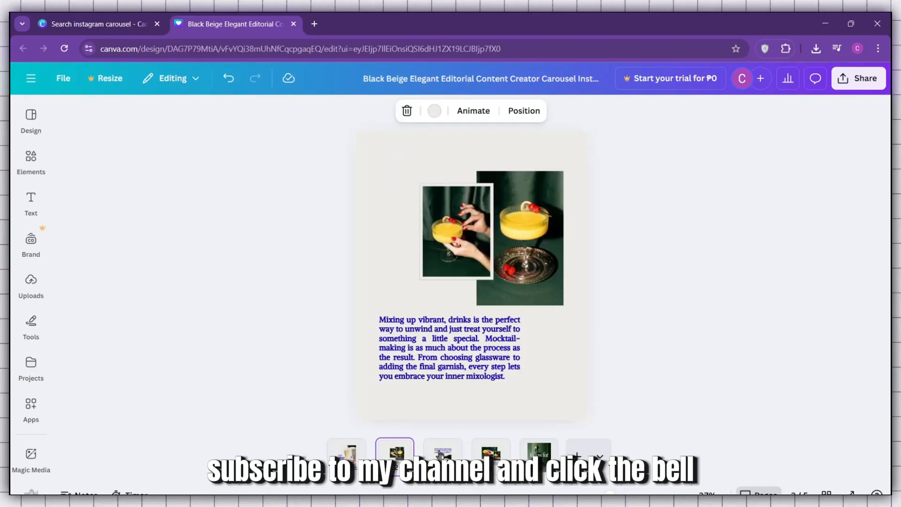
click(442, 452)
click(491, 452)
click(539, 452)
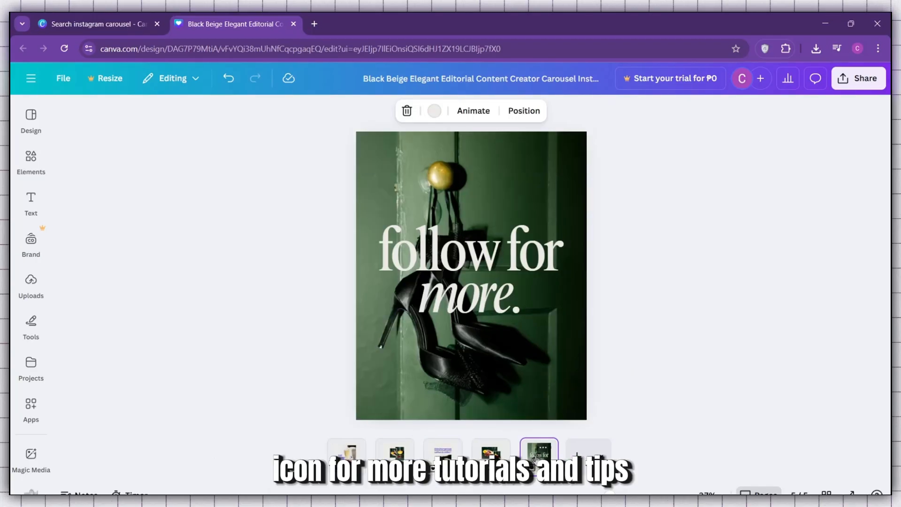